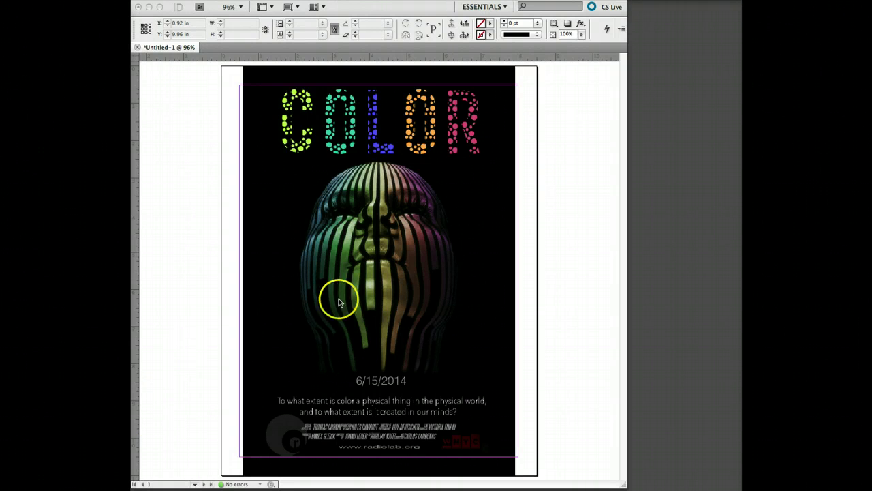
# Set the document's display performance to High Quality Display and leave nothing selected.
pyautogui.click(538, 126)
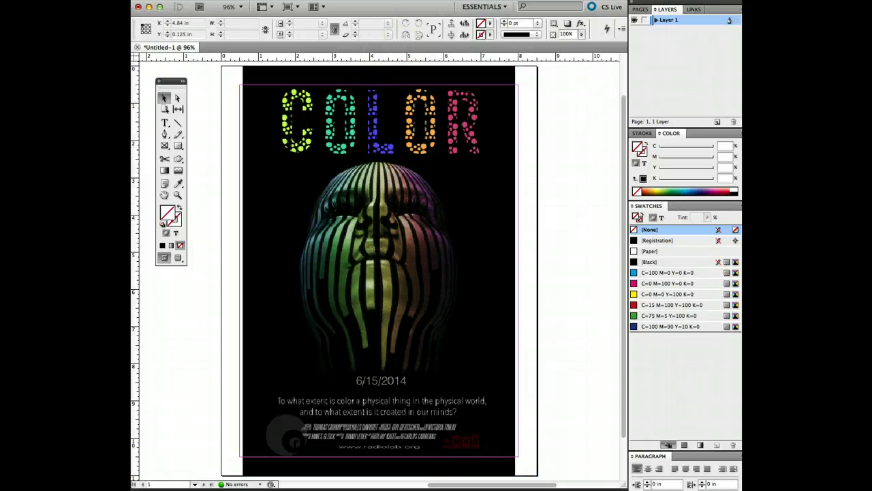
pyautogui.click(381, 1)
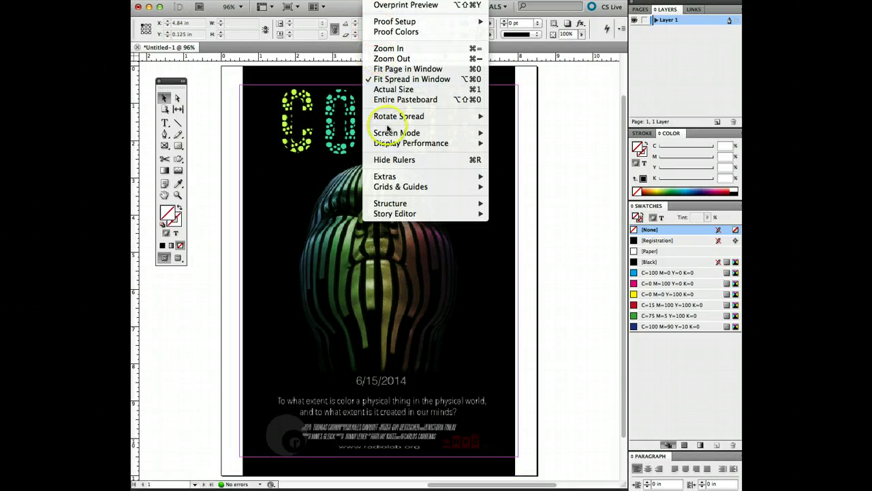
pyautogui.moveTo(477, 143)
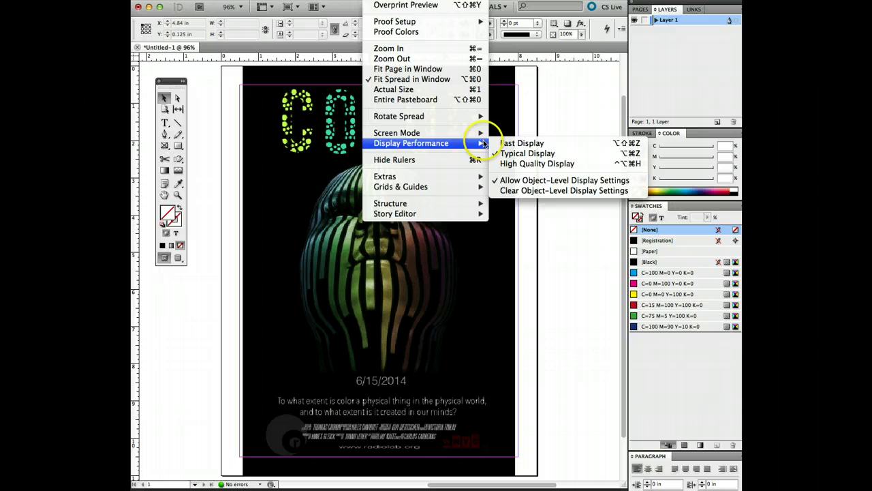
pyautogui.click(519, 165)
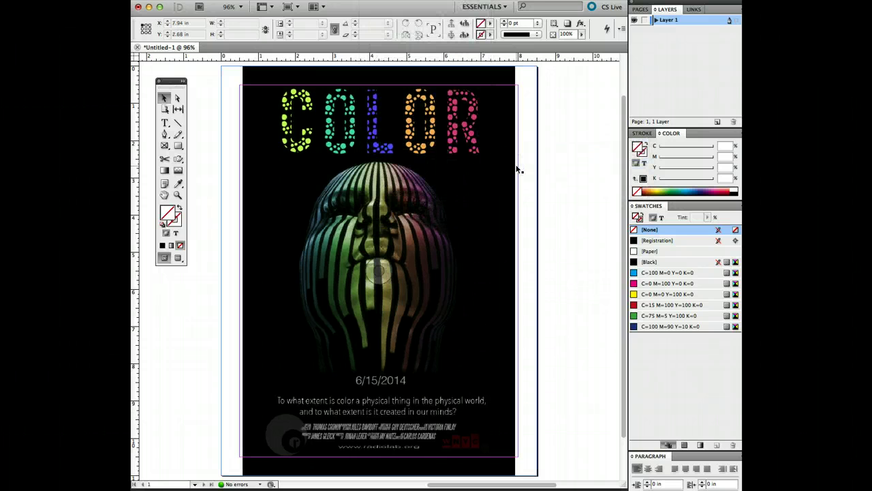
pyautogui.click(519, 166)
pyautogui.click(604, 155)
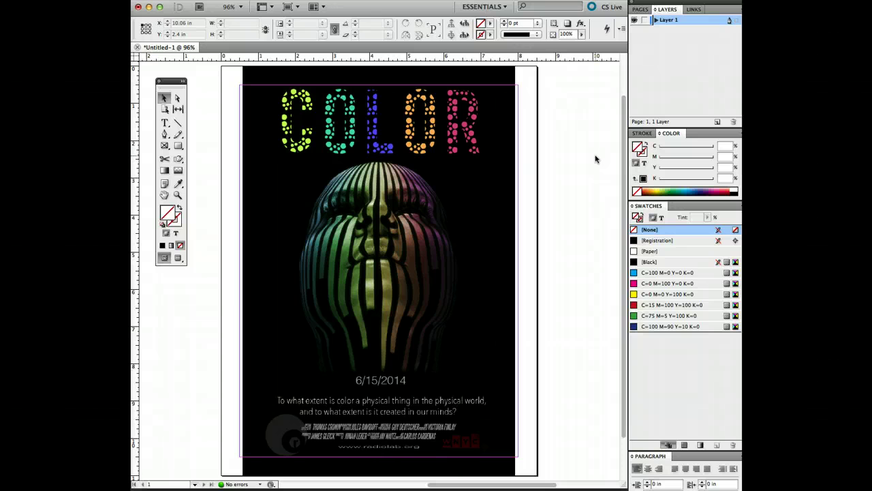
pyautogui.click(506, 130)
# Start exporting the poster to the Desktop as Test.pdf in Adobe PDF (Print) format.
pyautogui.click(201, 0)
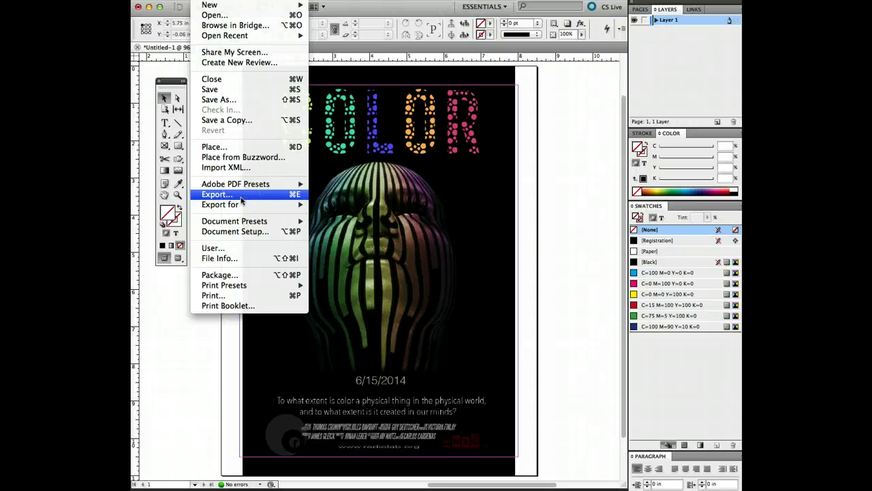
pyautogui.click(217, 194)
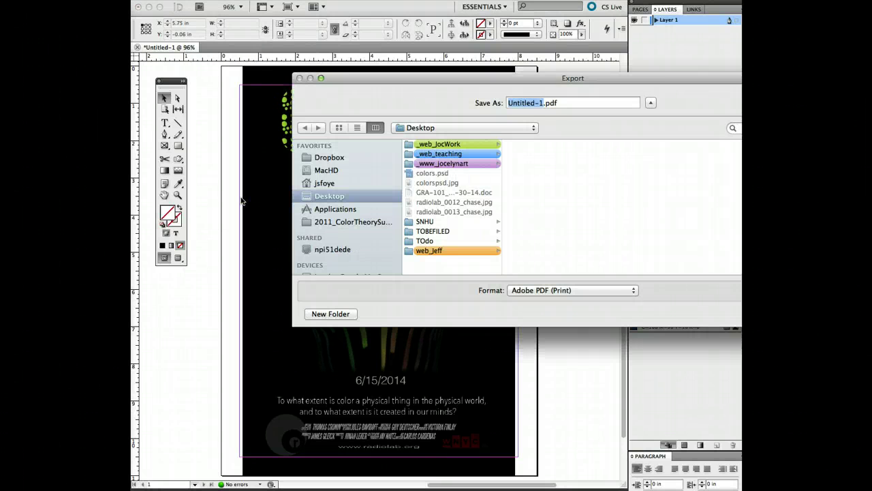
pyautogui.moveTo(720, 74); pyautogui.dragTo(601, 75)
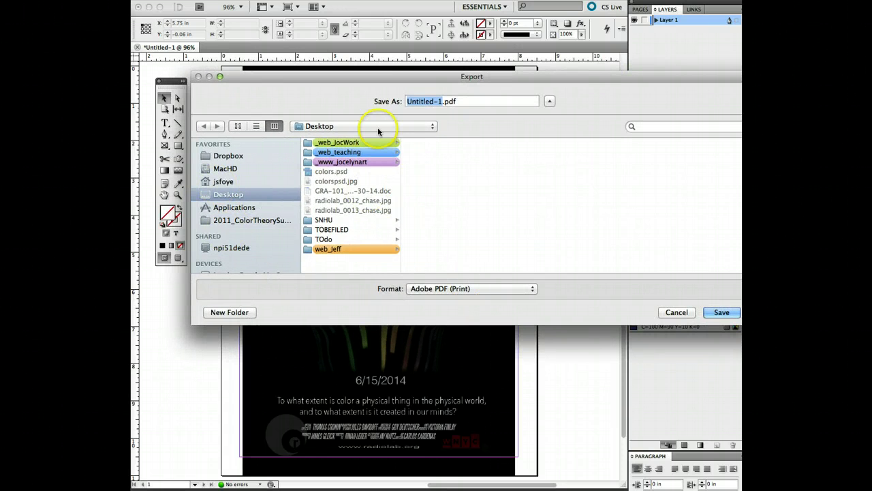
pyautogui.write('Test')
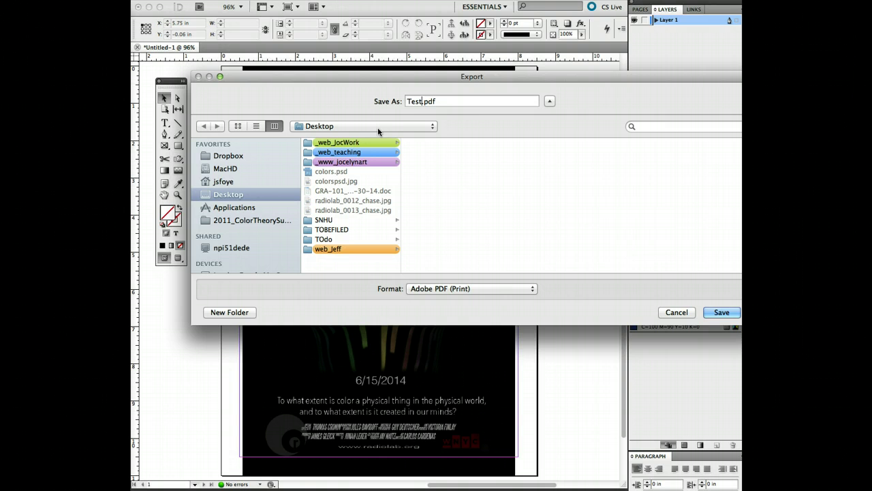
pyautogui.click(429, 123)
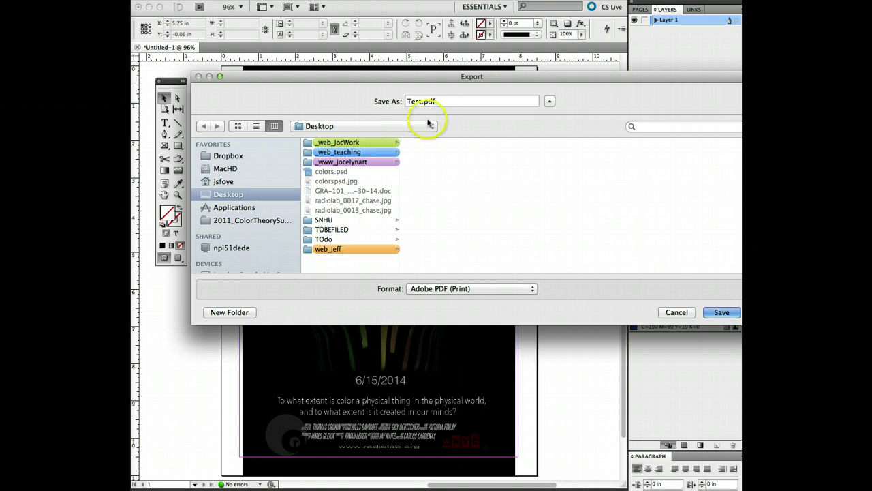
pyautogui.click(503, 289)
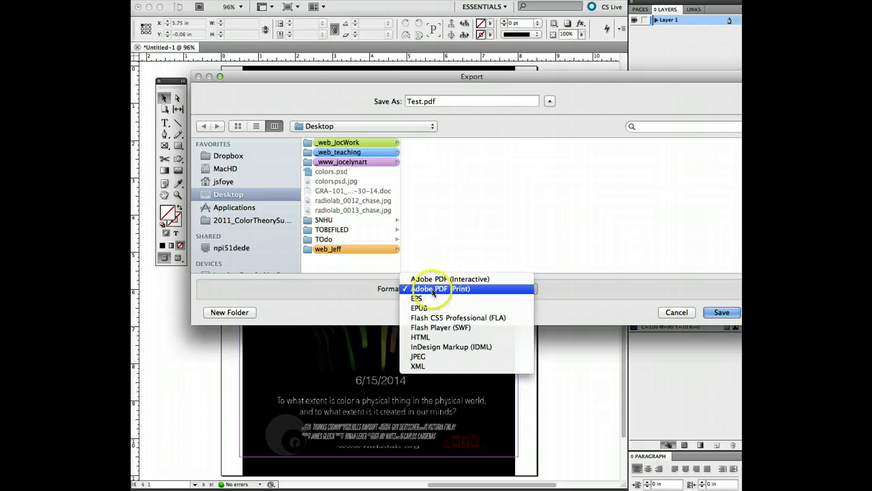
pyautogui.click(712, 314)
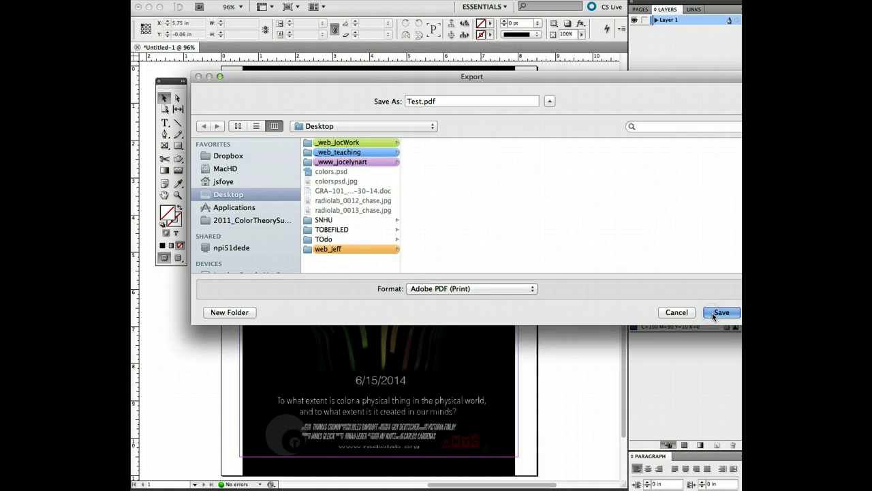
pyautogui.click(715, 312)
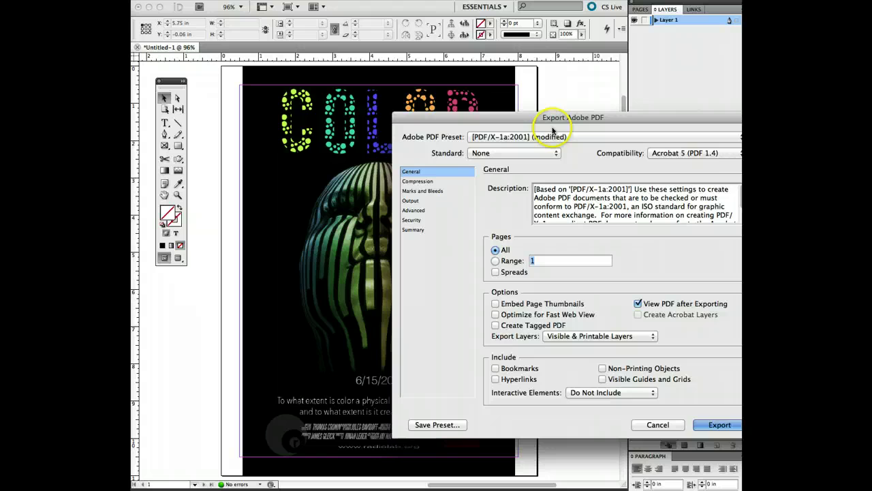
# In the PDF compression settings, downsample color images to 300 pixels per inch for images above 450.
pyautogui.moveTo(553, 129); pyautogui.dragTo(384, 81)
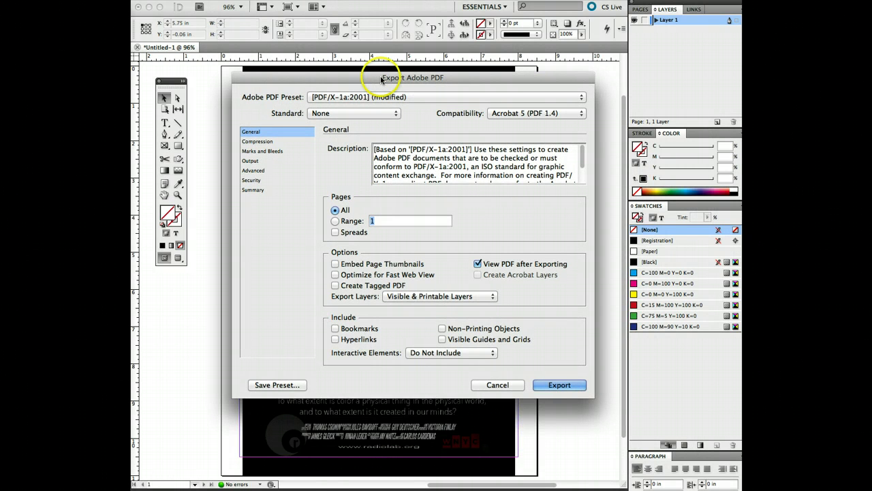
pyautogui.click(256, 142)
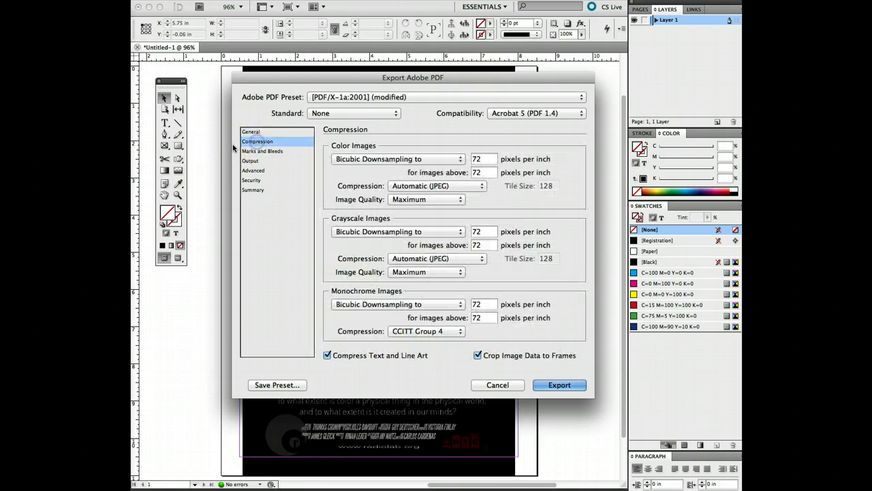
pyautogui.click(484, 160)
pyautogui.click(486, 160)
pyautogui.doubleClick(476, 158)
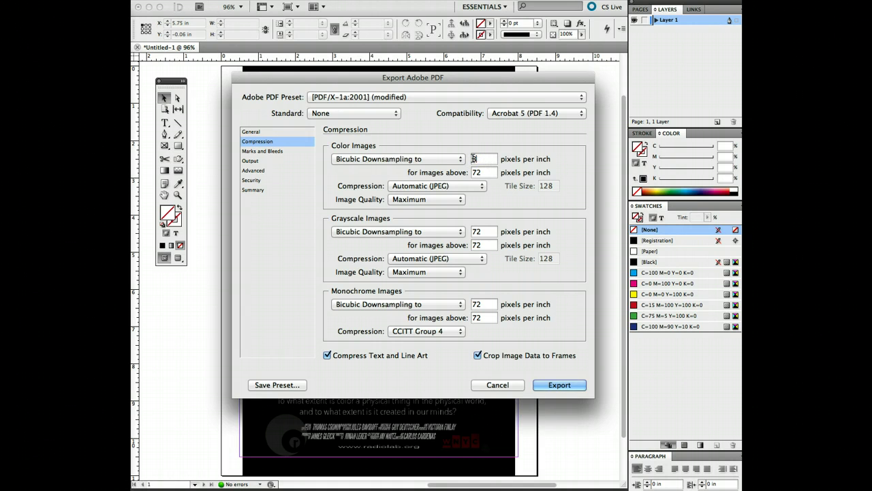
pyautogui.doubleClick(481, 172)
pyautogui.write('300')
pyautogui.doubleClick(492, 173)
pyautogui.write('300')
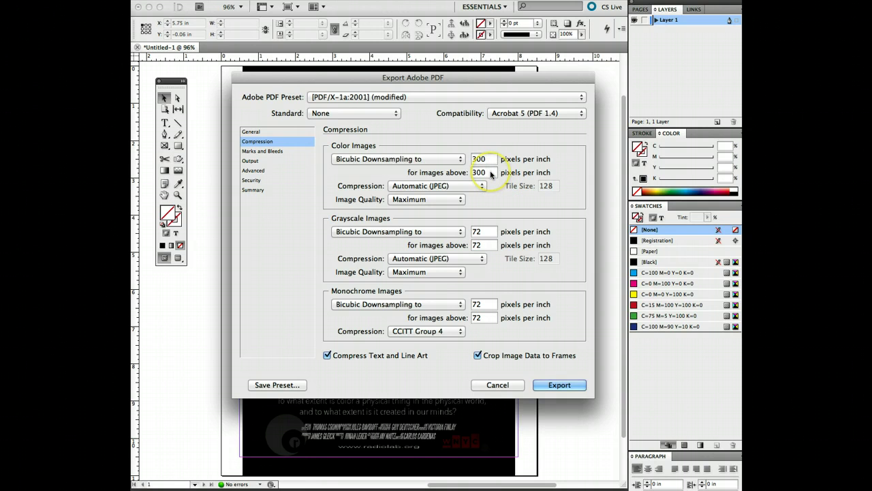
pyautogui.moveTo(481, 174); pyautogui.dragTo(467, 174)
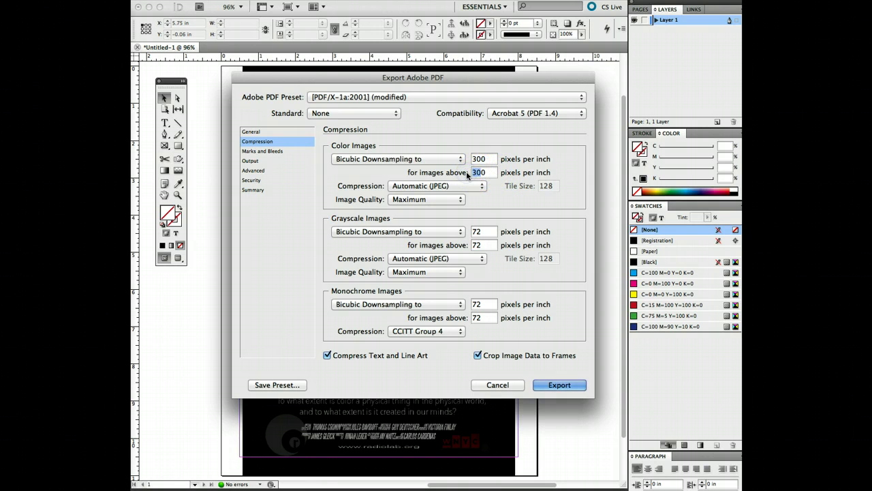
pyautogui.write('450')
# Set grayscale images to downsample to 300 pixels per inch for images above 450.
pyautogui.doubleClick(468, 231)
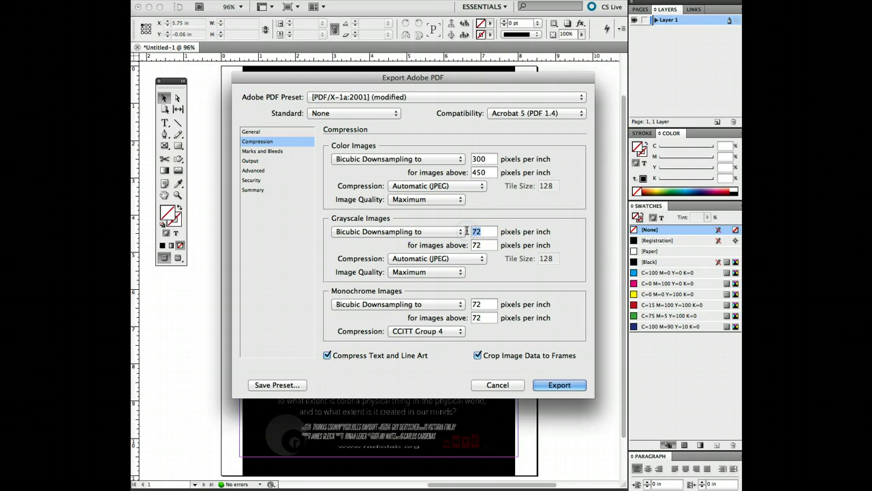
pyautogui.write('300')
pyautogui.doubleClick(478, 245)
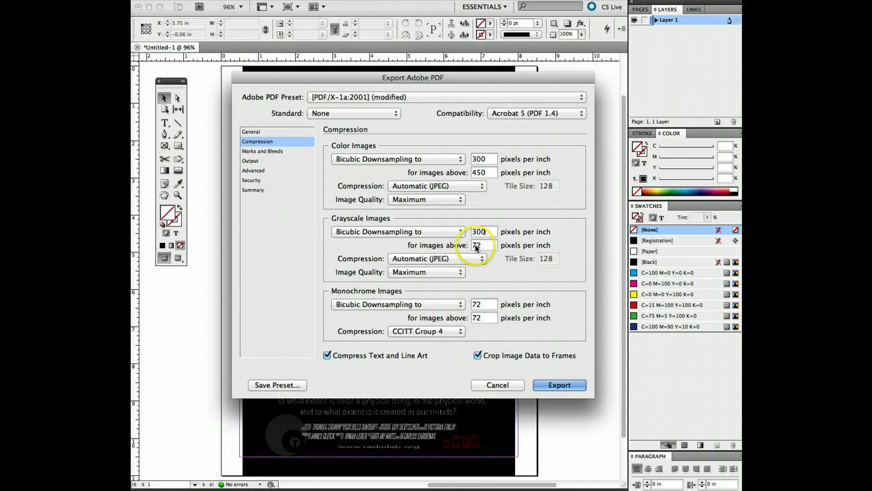
pyautogui.write('300')
pyautogui.doubleClick(477, 245)
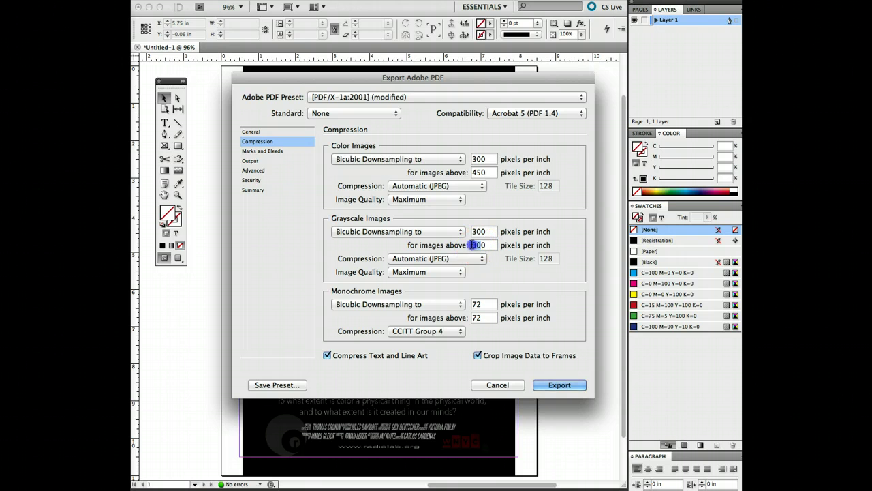
pyautogui.write('400')
pyautogui.press('BackSpace')
pyautogui.write('50')
# Set monochrome images to downsample to 300 pixels per inch for images above 450 and export the PDF.
pyautogui.click(482, 304)
pyautogui.doubleClick(479, 304)
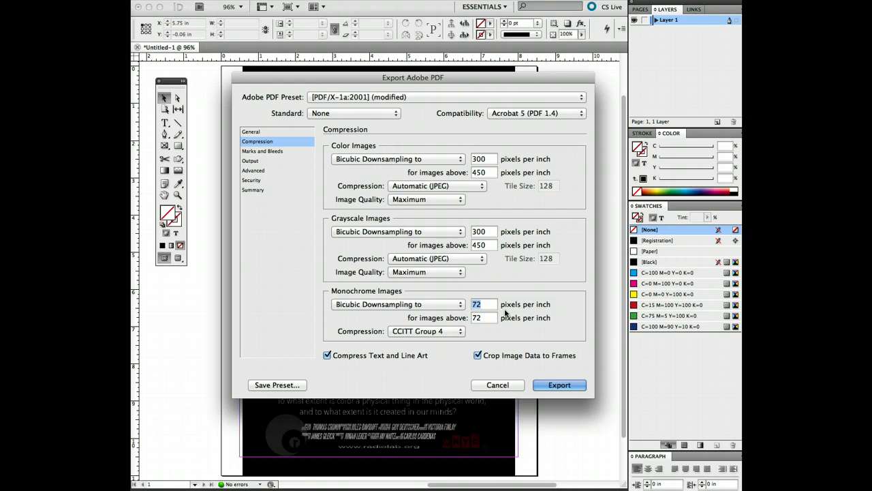
pyautogui.write('300')
pyautogui.moveTo(487, 316); pyautogui.dragTo(476, 319)
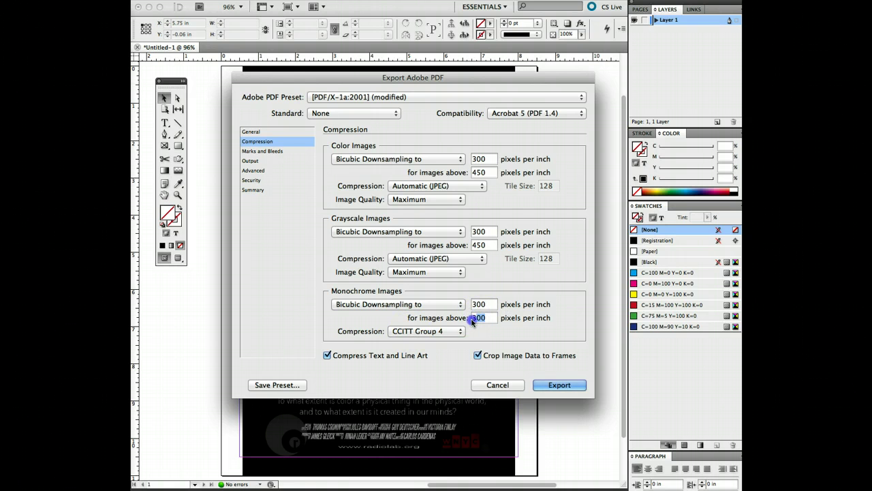
pyautogui.click(485, 317)
pyautogui.doubleClick(479, 319)
pyautogui.write('450')
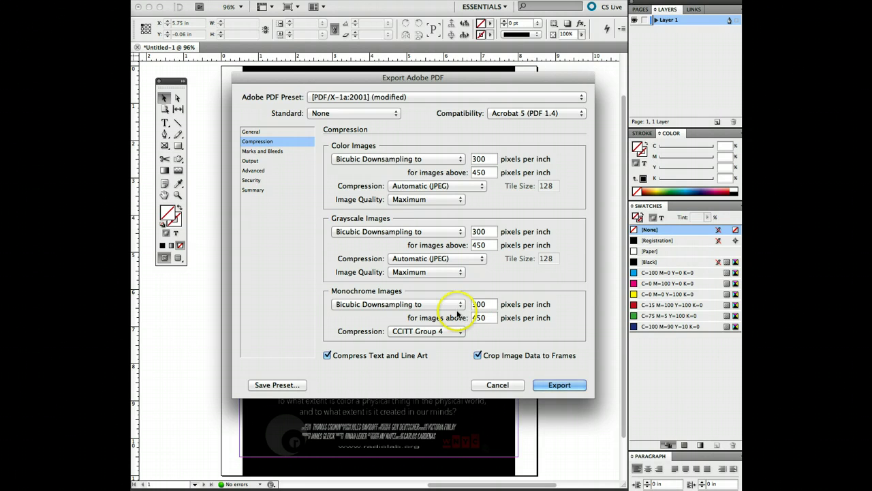
pyautogui.click(468, 307)
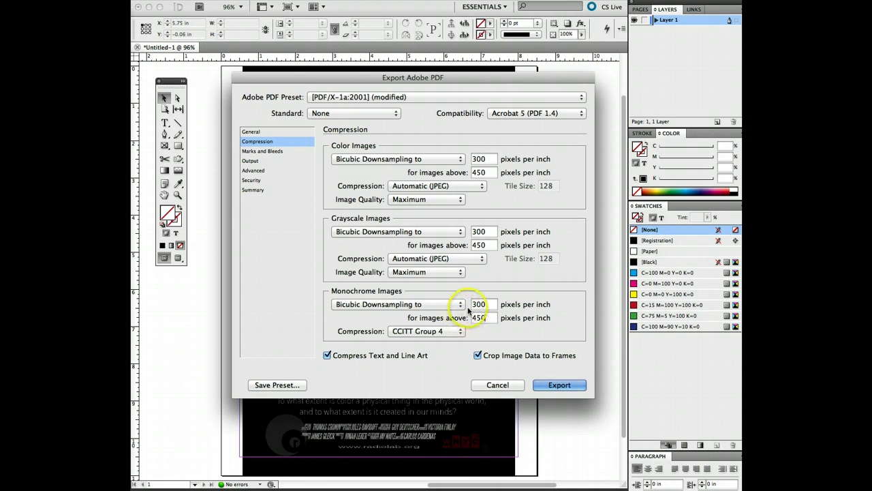
pyautogui.click(550, 387)
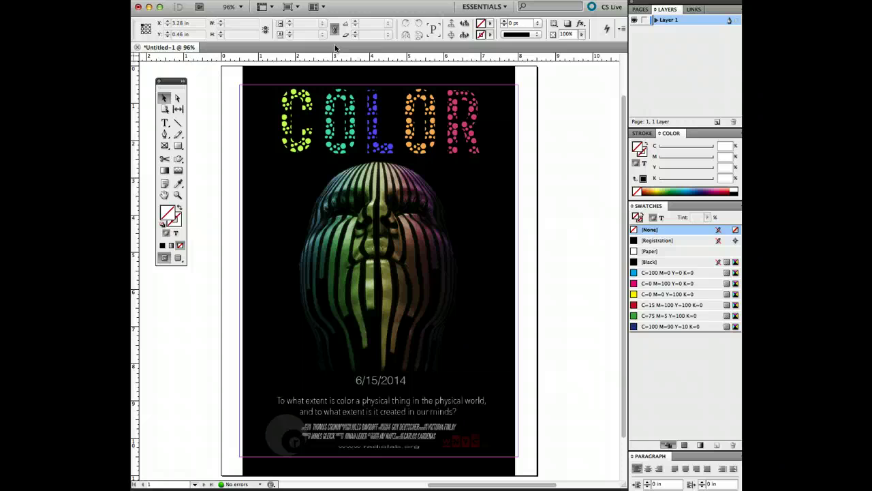
# Switch to Adobe Acrobat, examine the whole exported Test.pdf poster at several zoom levels, and close it.
pyautogui.press('super+Tab')
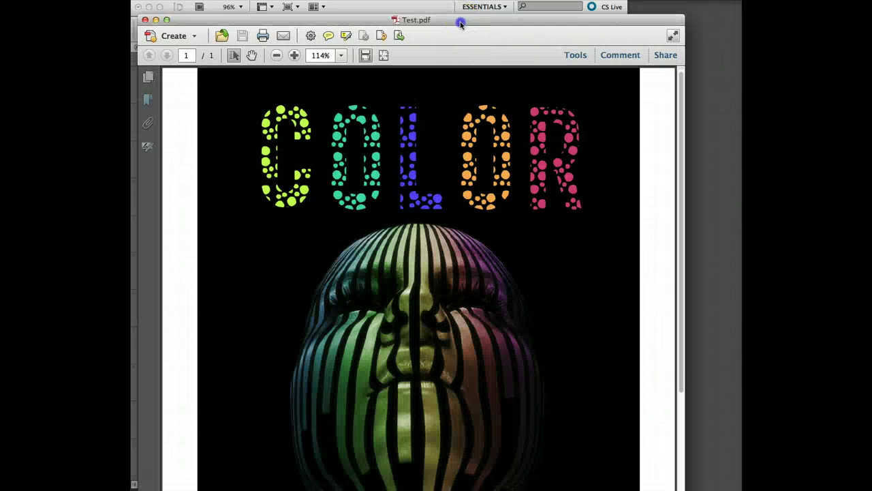
pyautogui.moveTo(460, 24); pyautogui.dragTo(463, 13)
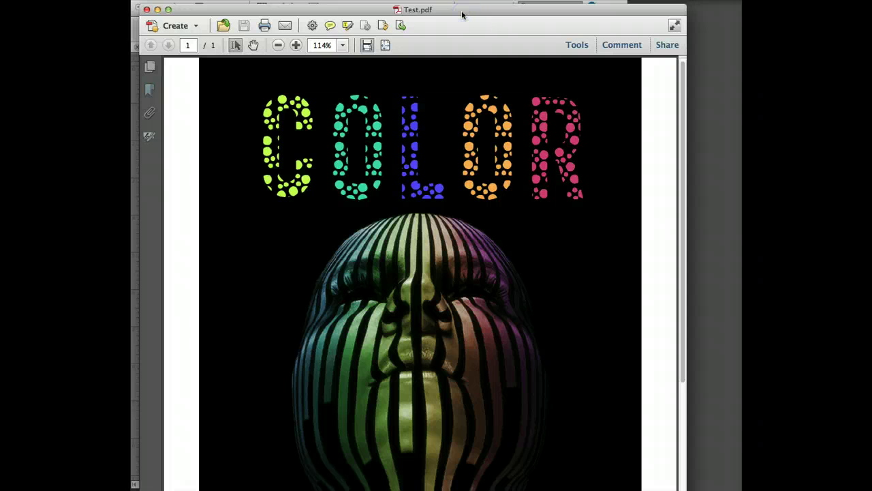
pyautogui.click(279, 45)
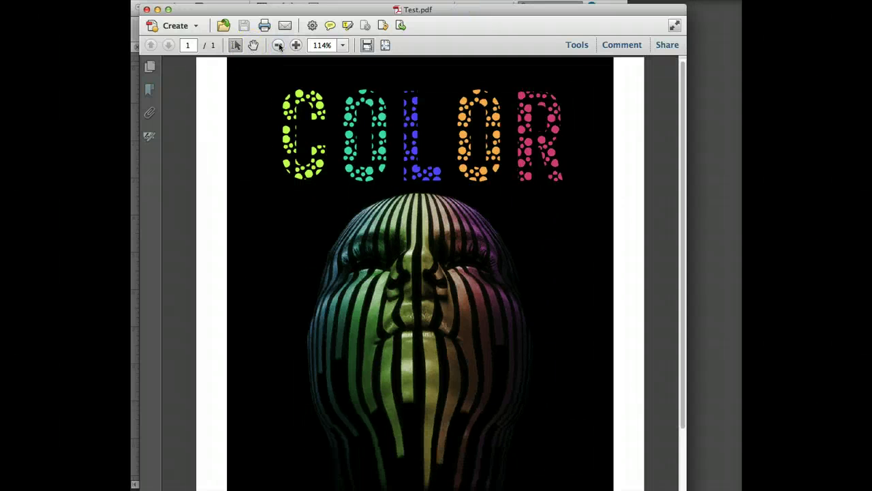
pyautogui.click(279, 45)
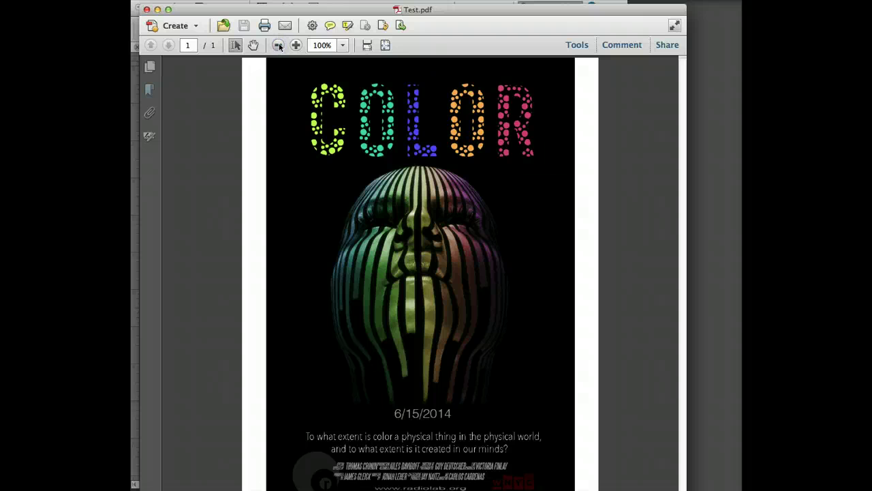
pyautogui.click(279, 45)
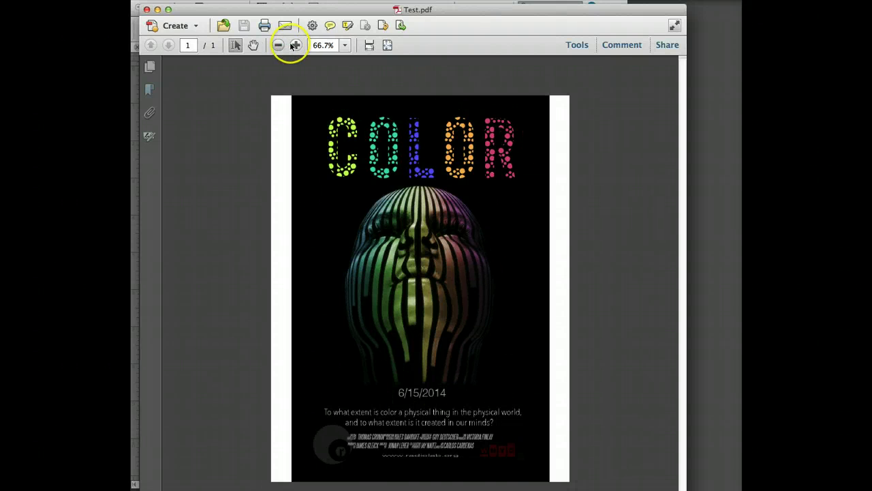
pyautogui.click(296, 45)
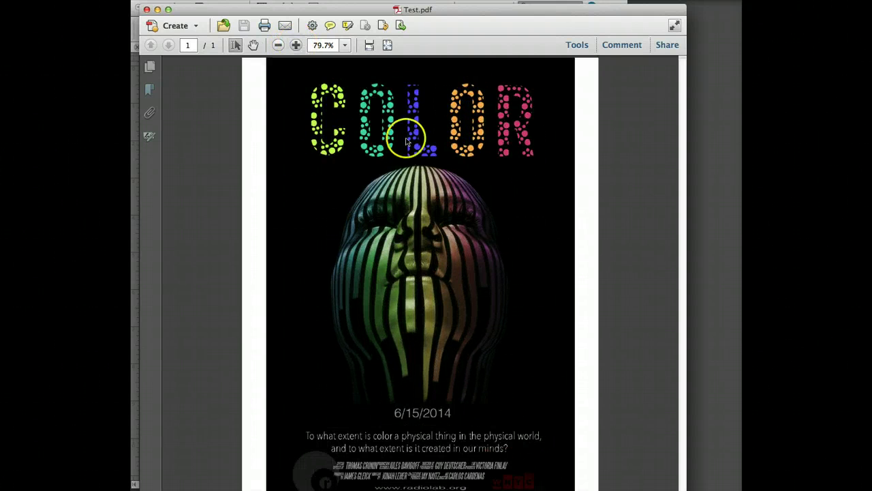
pyautogui.click(296, 45)
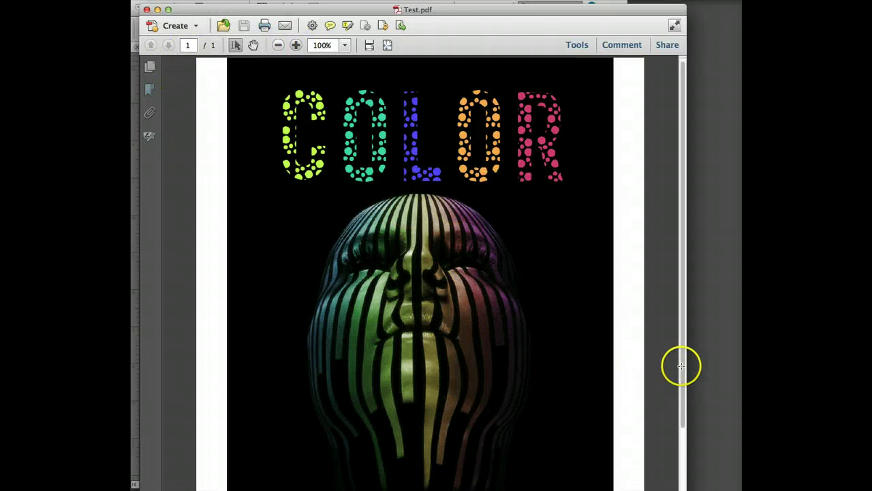
pyautogui.moveTo(684, 384); pyautogui.dragTo(690, 489)
pyautogui.scroll(-2, 518, 470)
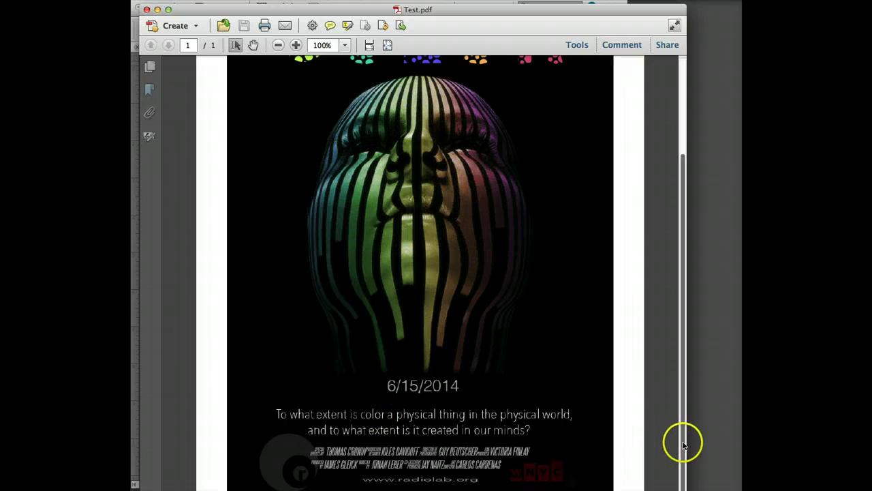
pyautogui.moveTo(685, 442); pyautogui.dragTo(689, 468)
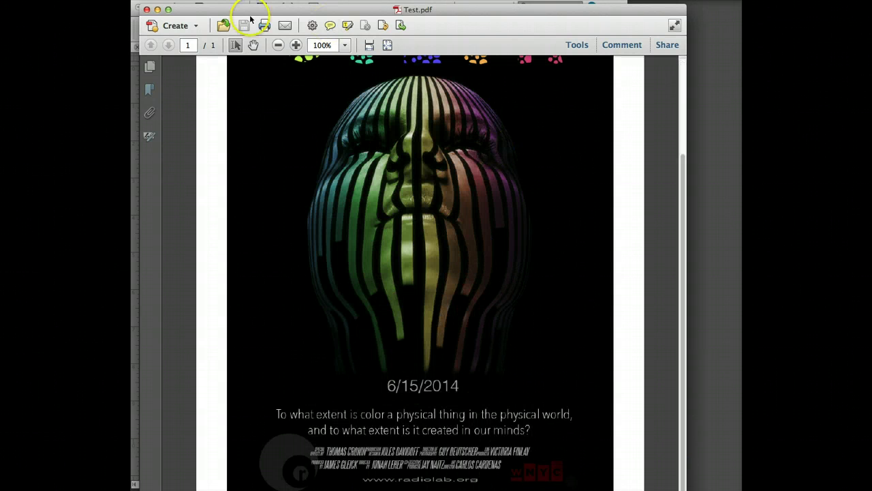
pyautogui.click(146, 9)
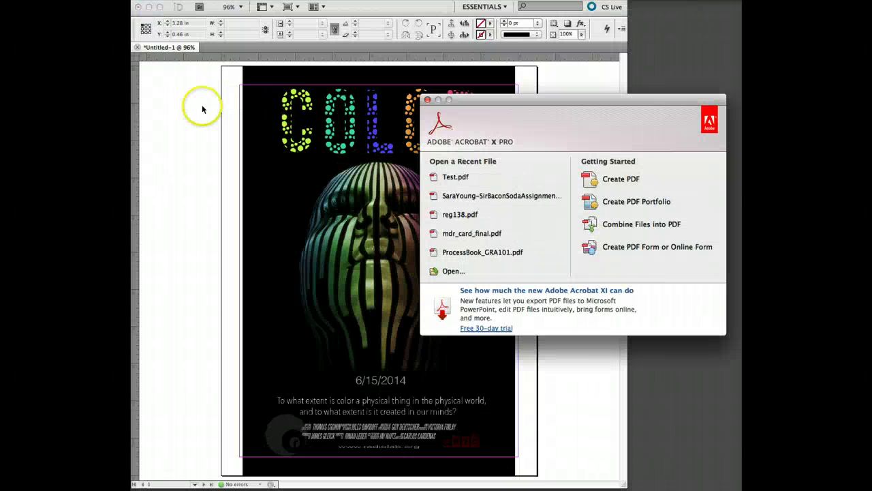
# Switch back to InDesign and start another Adobe PDF (Print) export over the existing Test.pdf.
pyautogui.click(201, 106)
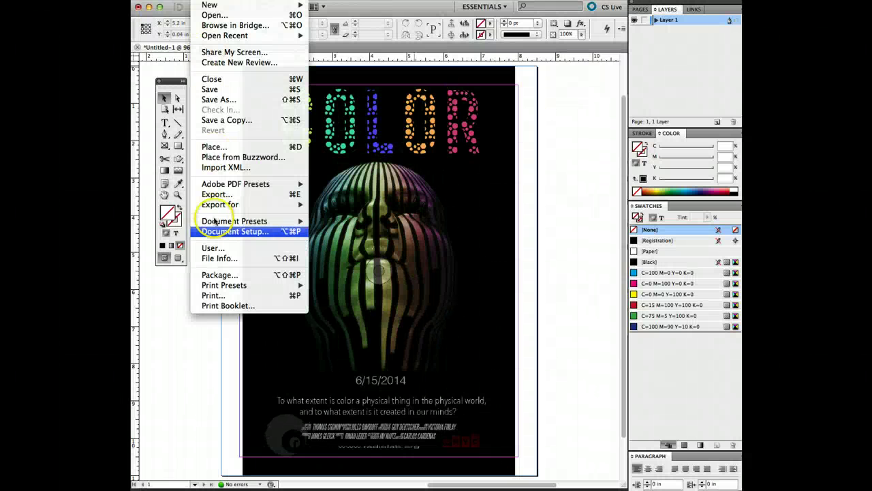
pyautogui.click(207, 193)
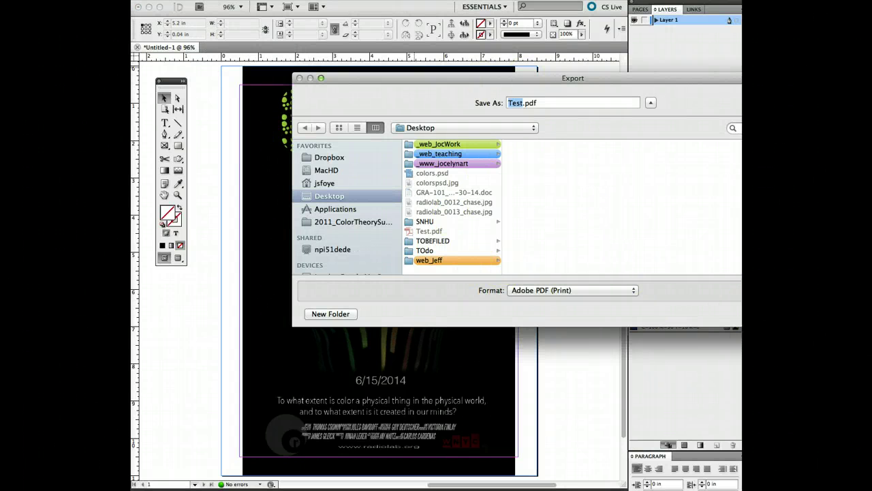
pyautogui.press('Return')
pyautogui.click(651, 145)
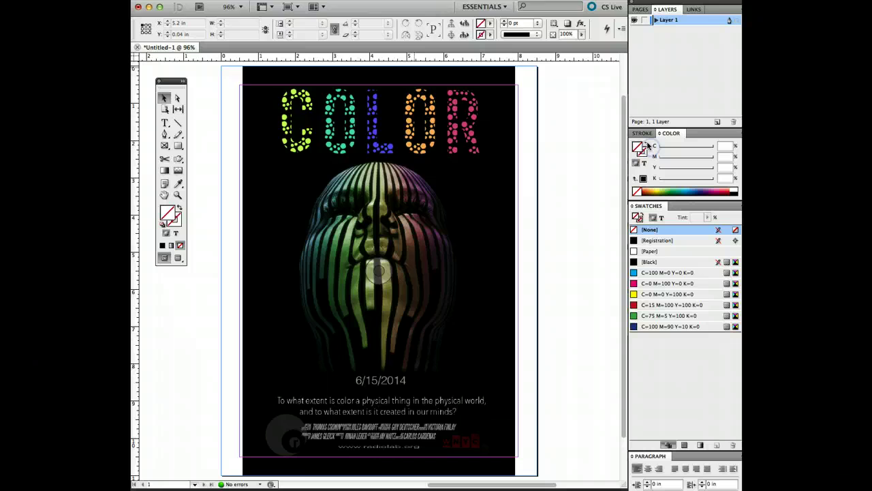